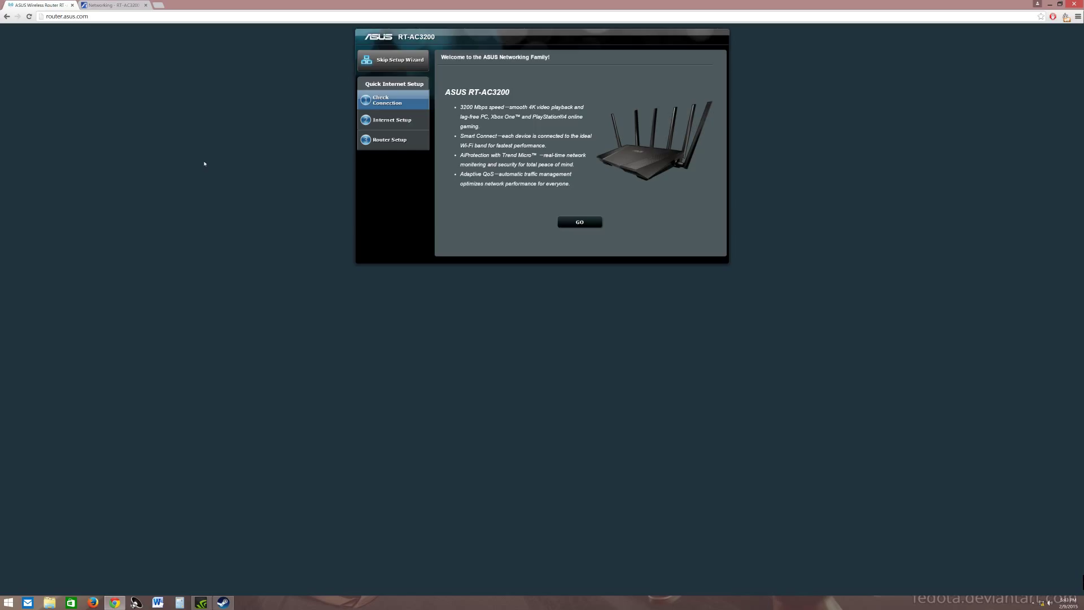
Switch to the ASUS support Driver & Tools page for the RT-AC3200
left_click(120, 5)
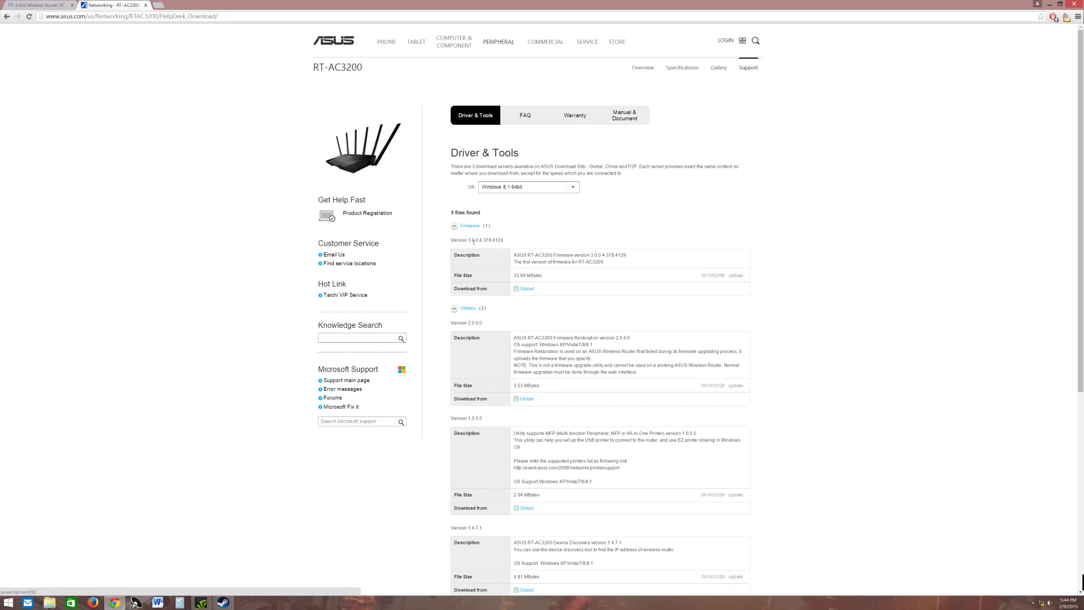
left_click_drag(469, 240, 522, 245)
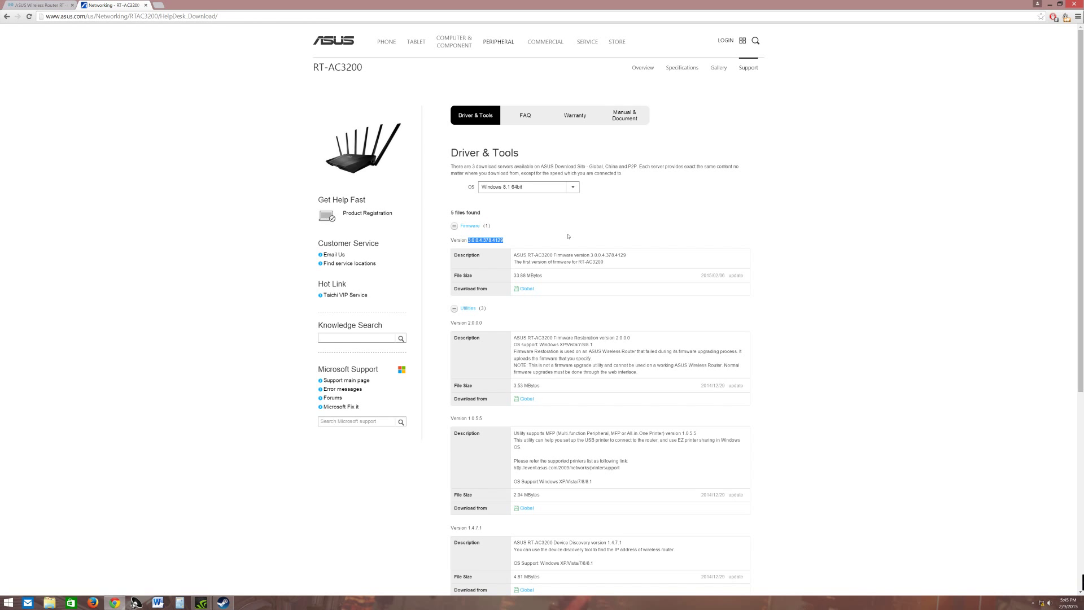
left_click(568, 236)
Return to the router setup wizard and start Quick Internet Setup to reach the cable check
left_click(48, 5)
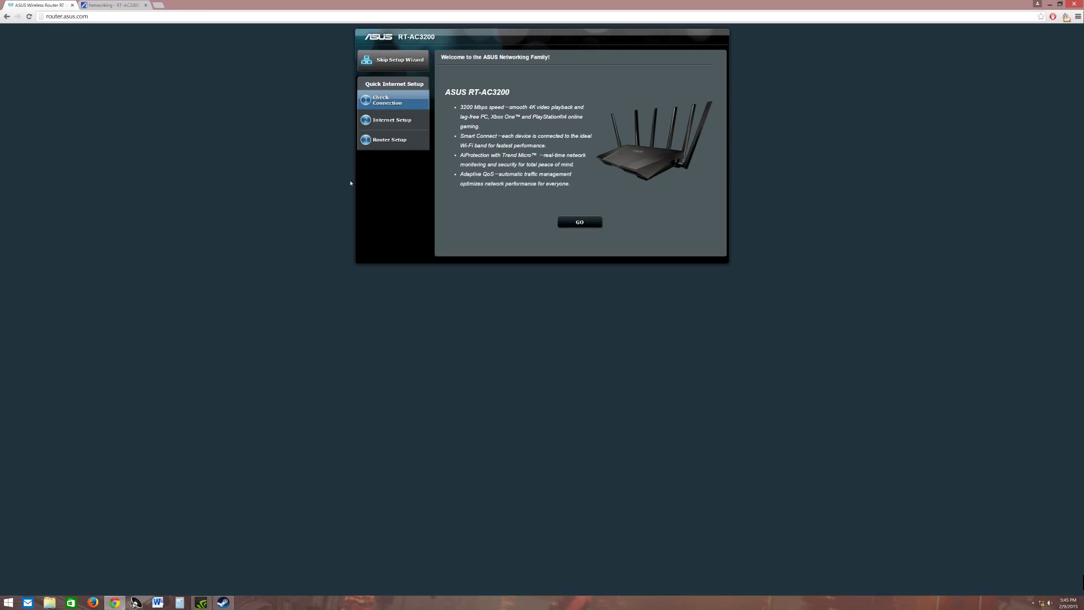
left_click(576, 222)
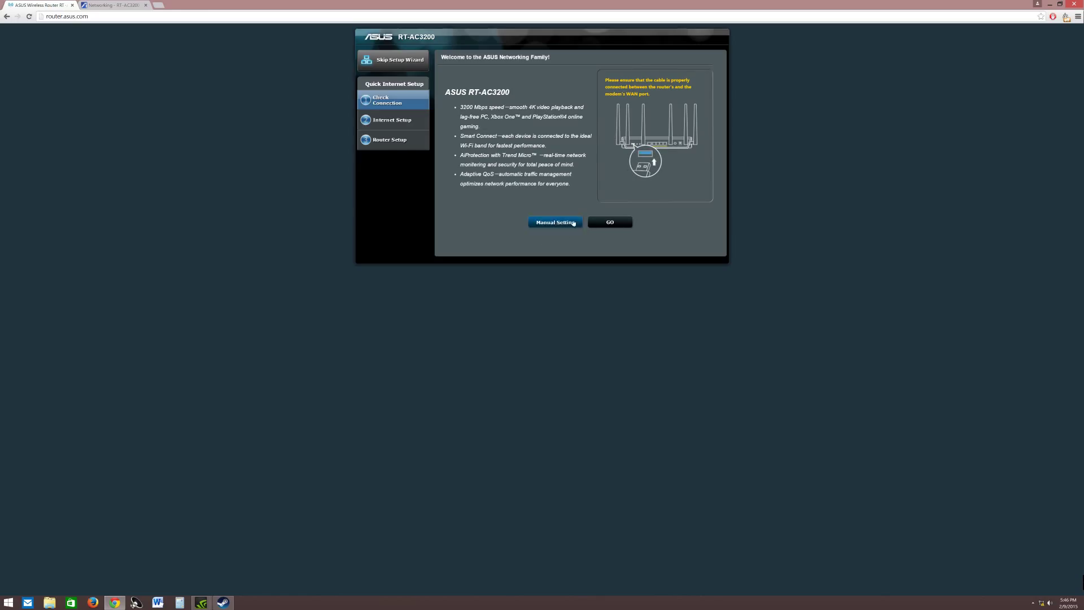
Confirm the cable is connected, then set a new router login name and administrator password
left_click(612, 222)
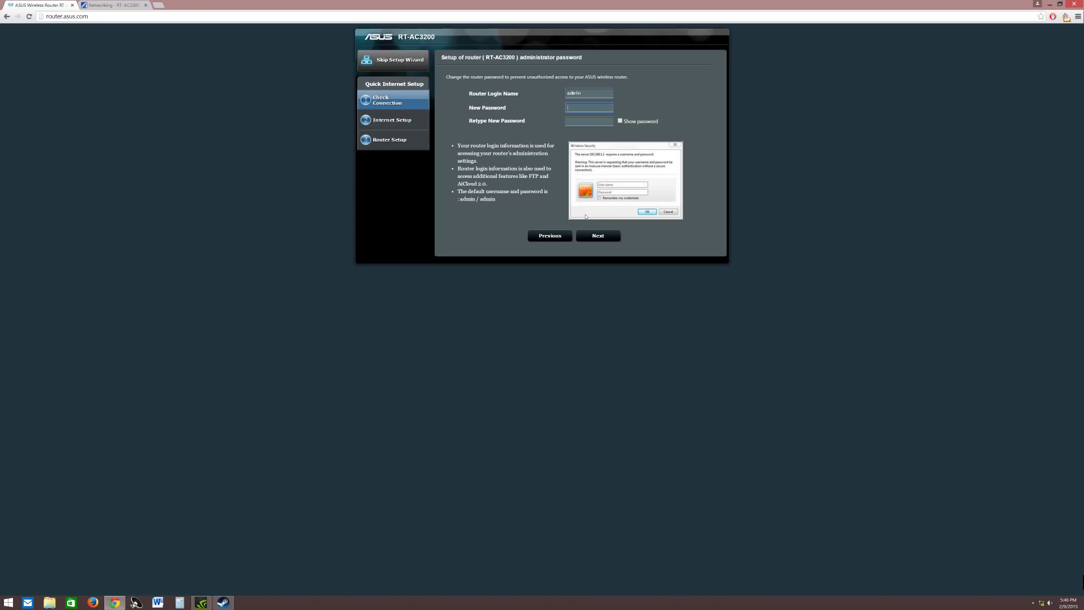
left_click(589, 93)
type("testing")
key("Tab")
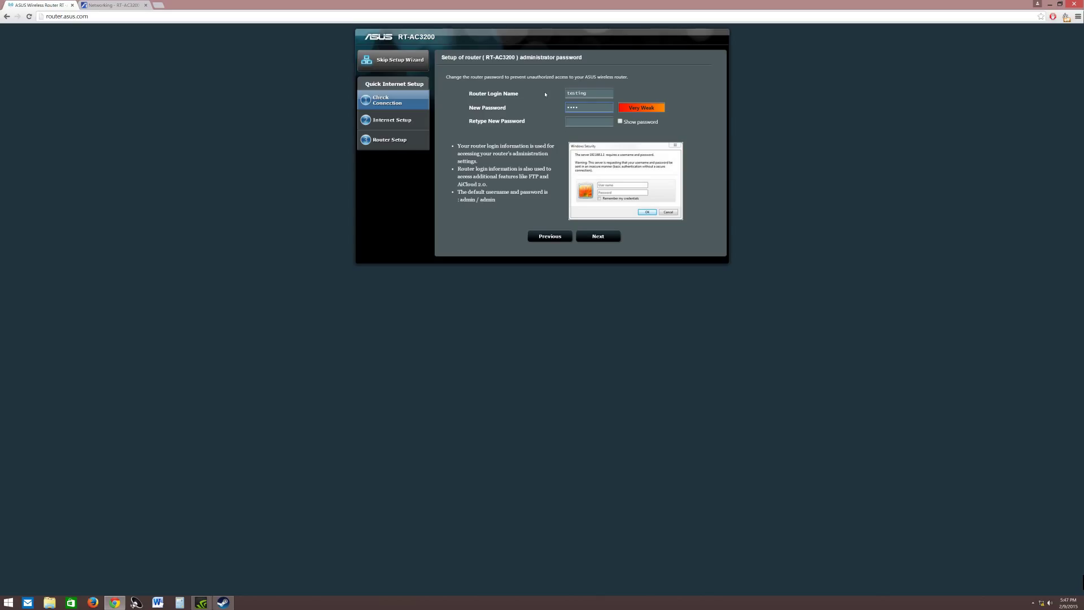
key("Tab")
left_click(599, 236)
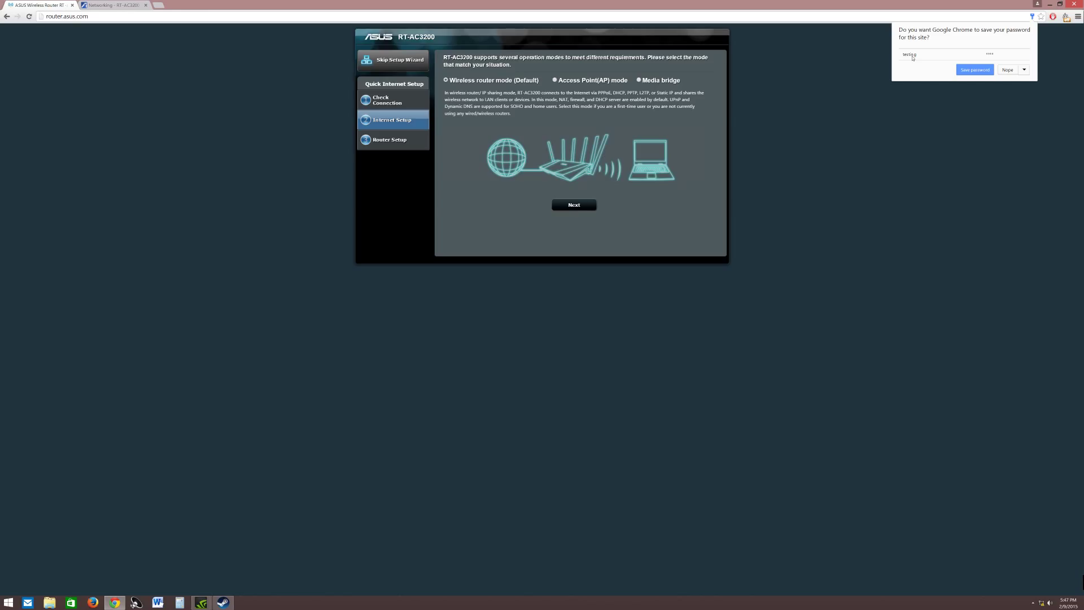
Tell Chrome never to save the router password for this site
left_click(1026, 71)
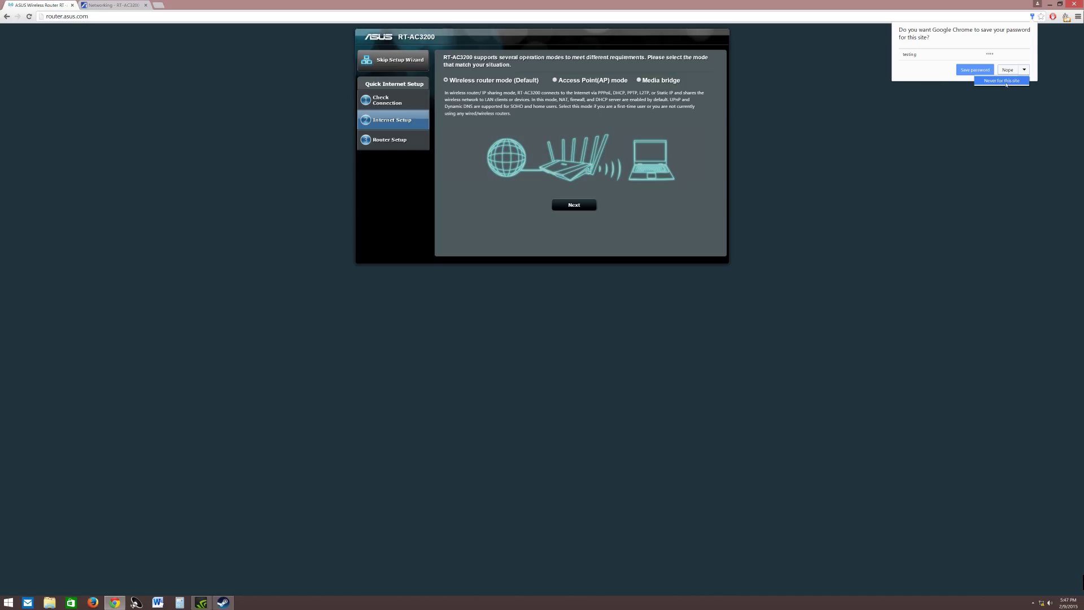
left_click(1002, 81)
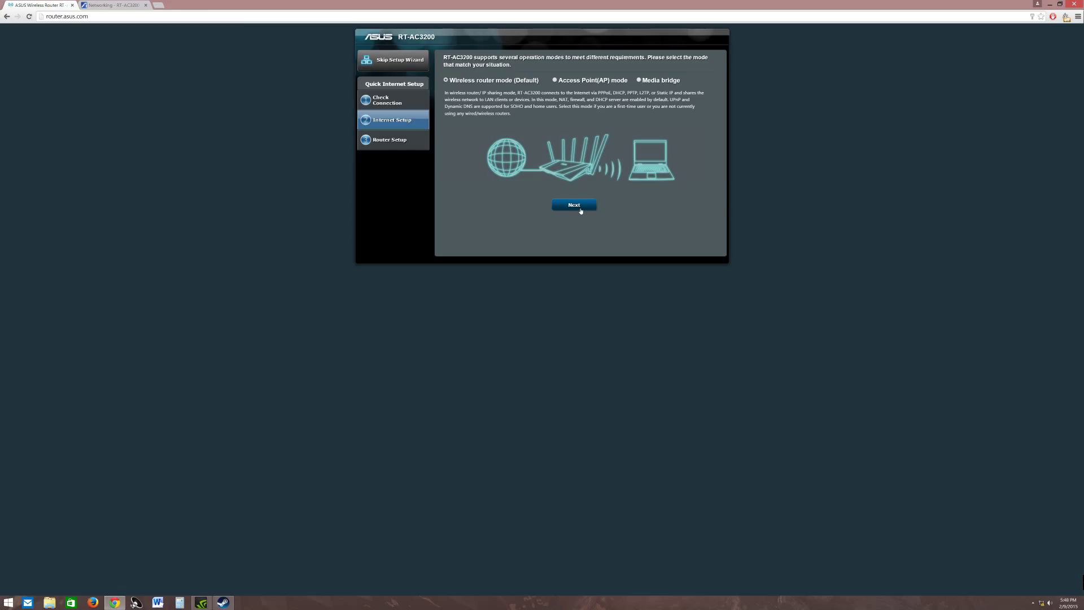
Keep wireless router mode, Automatic IP (DHCP), blank host name/MAC, and default DNS settings
left_click(574, 206)
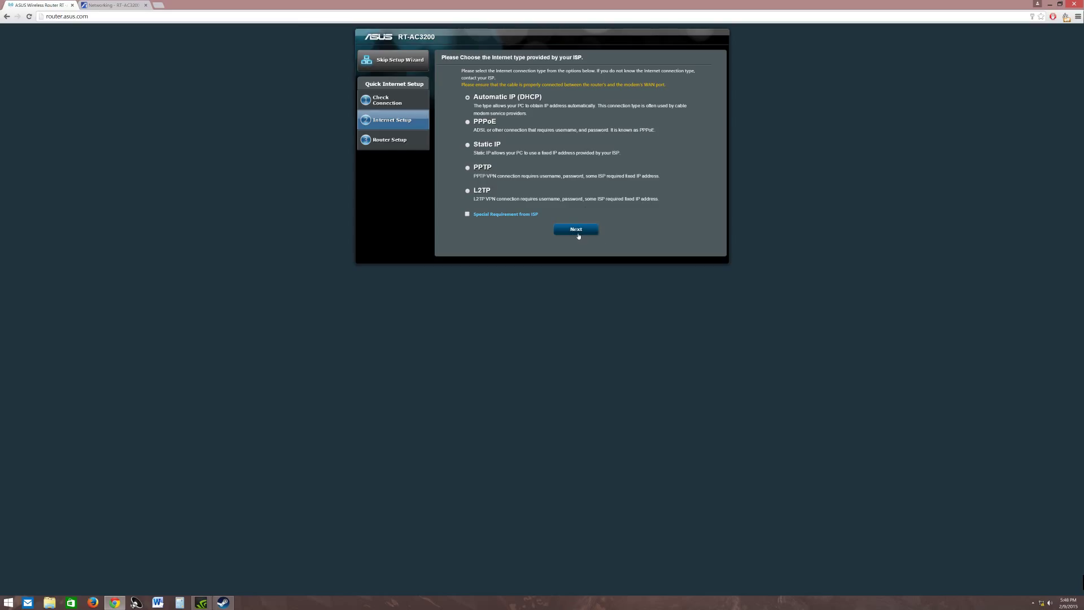
left_click(578, 232)
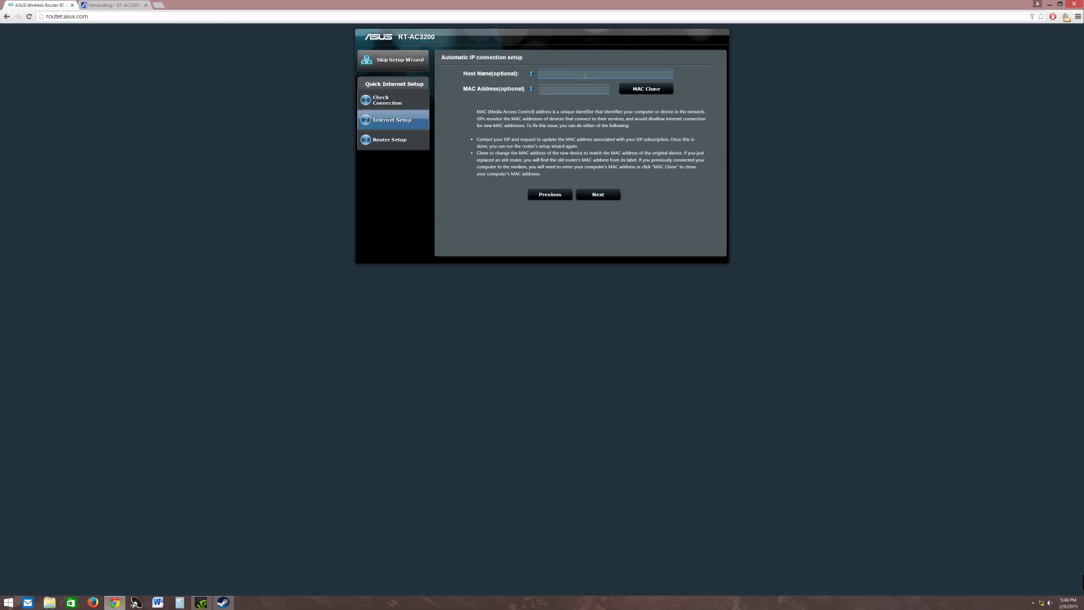
left_click(600, 193)
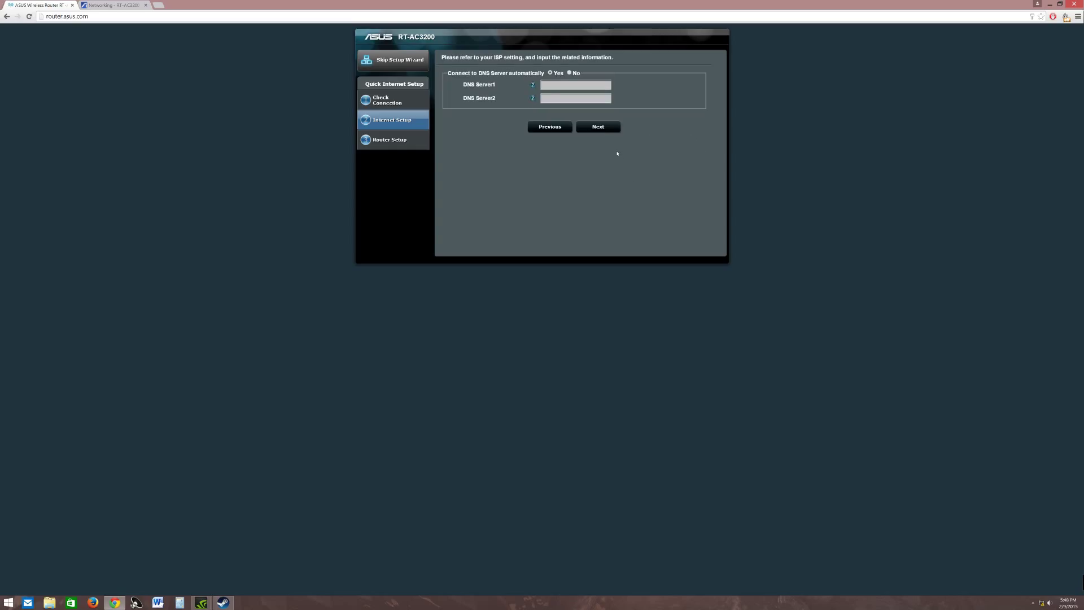
left_click(605, 129)
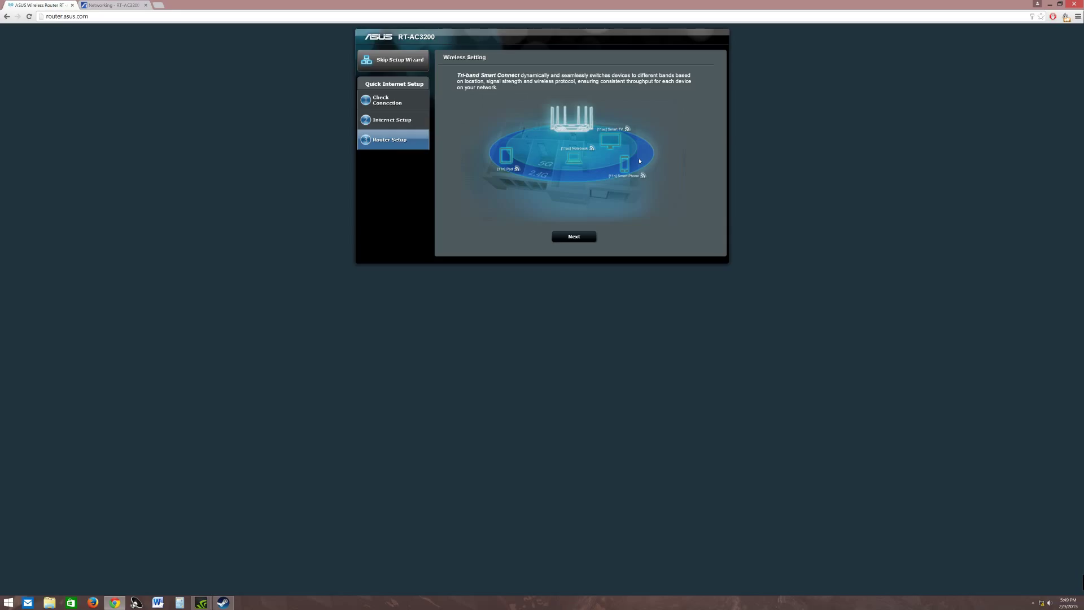
Continue past the Smart Connect introduction to the SSID and network key form
left_click(582, 234)
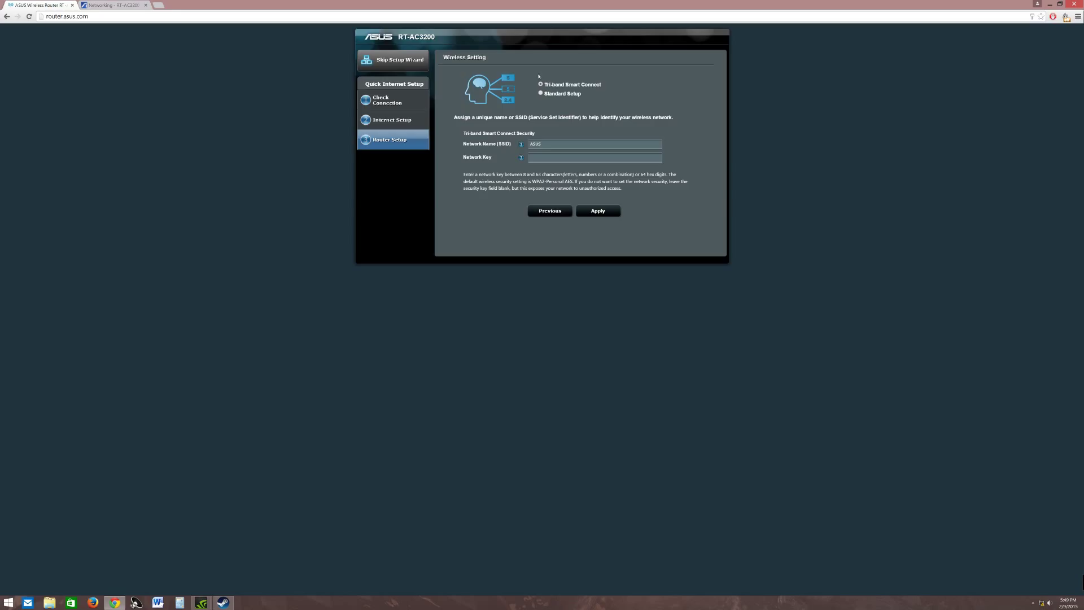
left_click(540, 93)
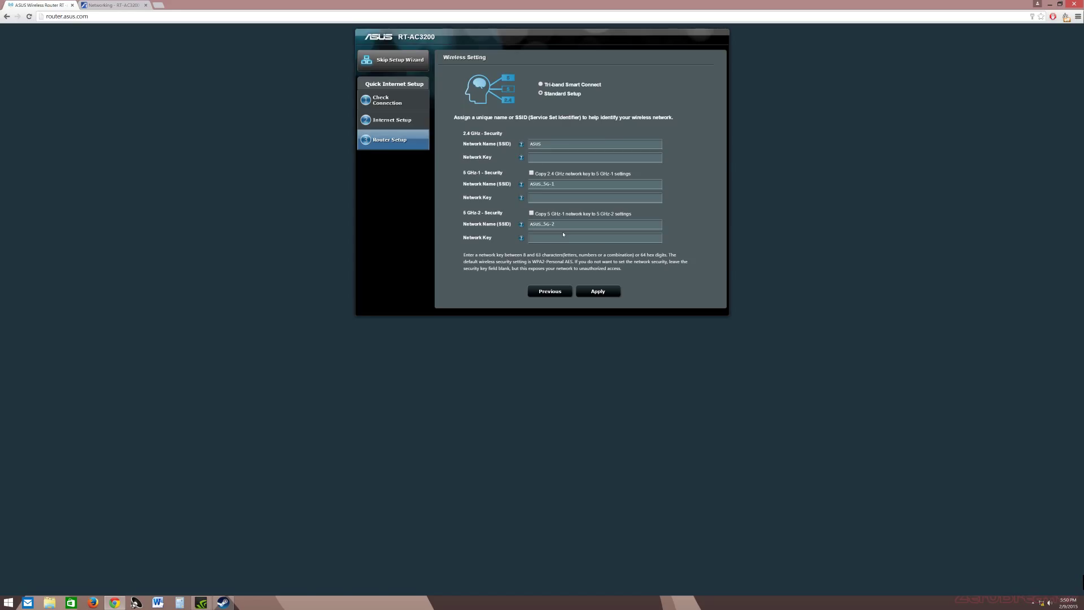
Switch the wireless form to Standard Setup with separate 2.4 GHz, 5 GHz-1 and 5 GHz-2 fields
left_click(541, 93)
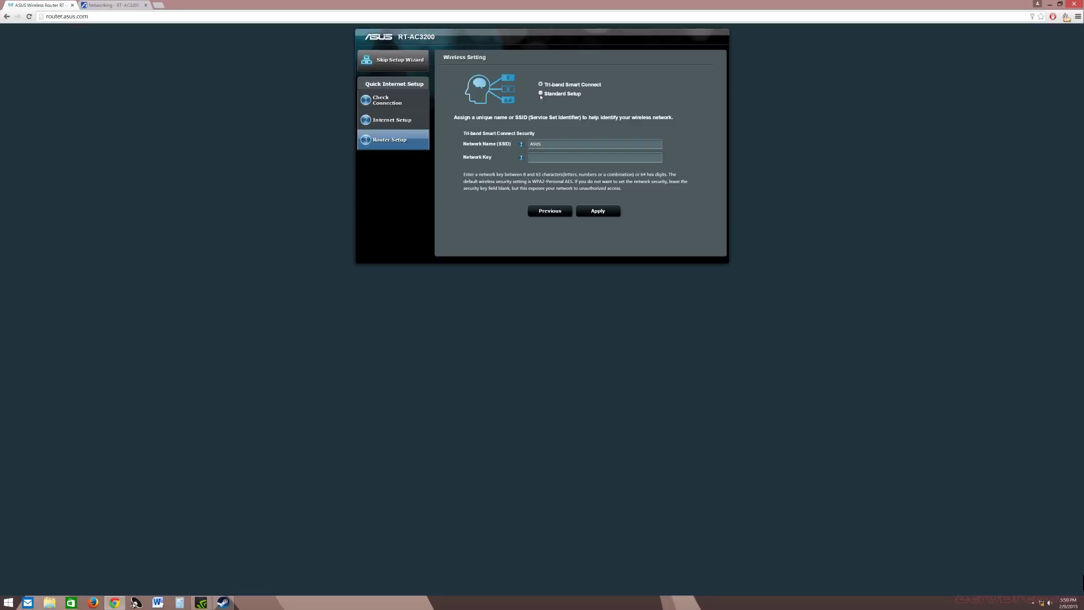
left_click(541, 94)
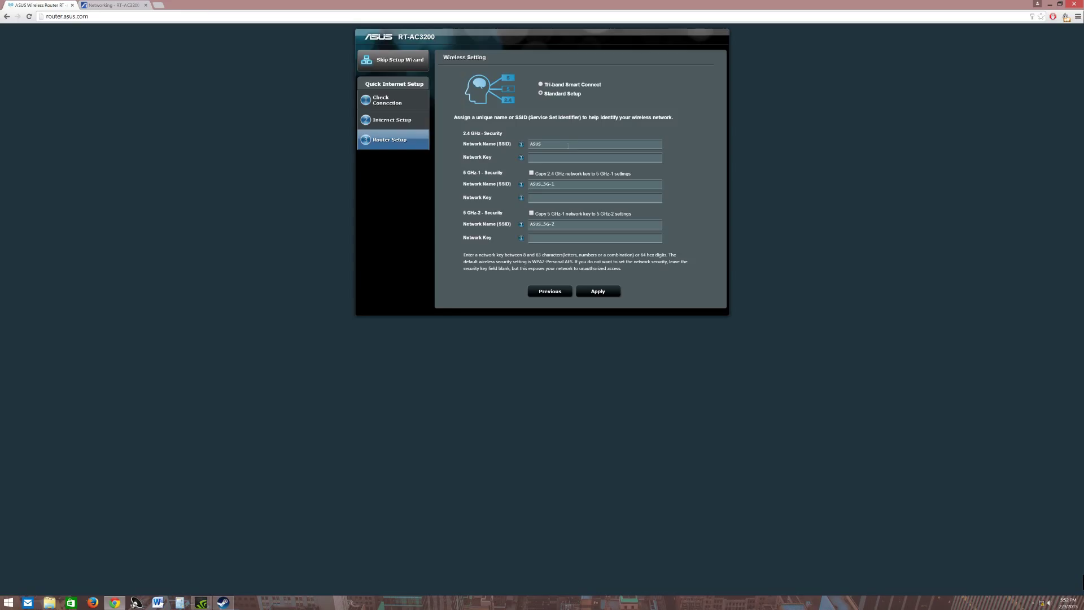
Choose Tri-band Smart Connect, enter a network key for ASUS, and apply the wireless settings
left_click(540, 85)
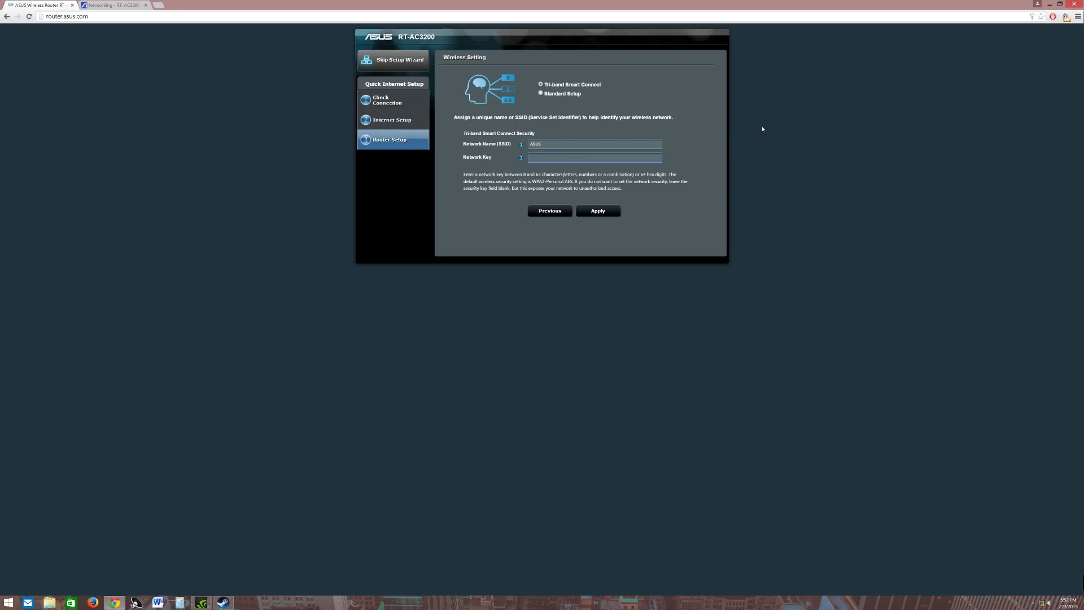
type("1234567890")
left_click(611, 209)
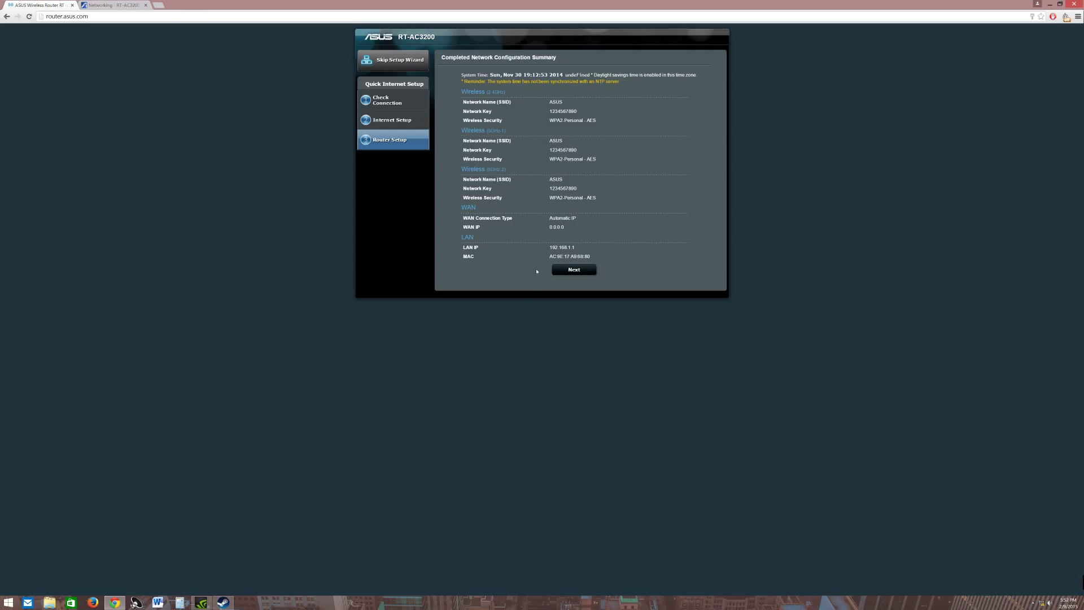
Continue from the Network Configuration Summary to the router's login prompt
left_click(574, 270)
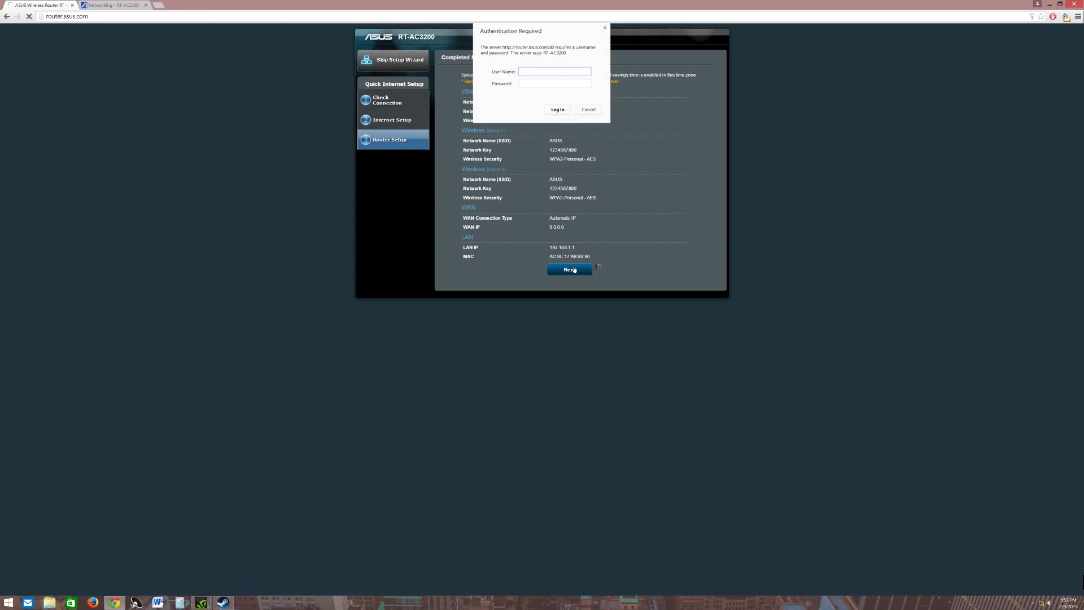
Log back in to the router with its user name and password, retrying until accepted
type("test")
key("Tab")
key("Return")
key("Tab")
key("Return")
key("Tab")
type("t")
key("Return")
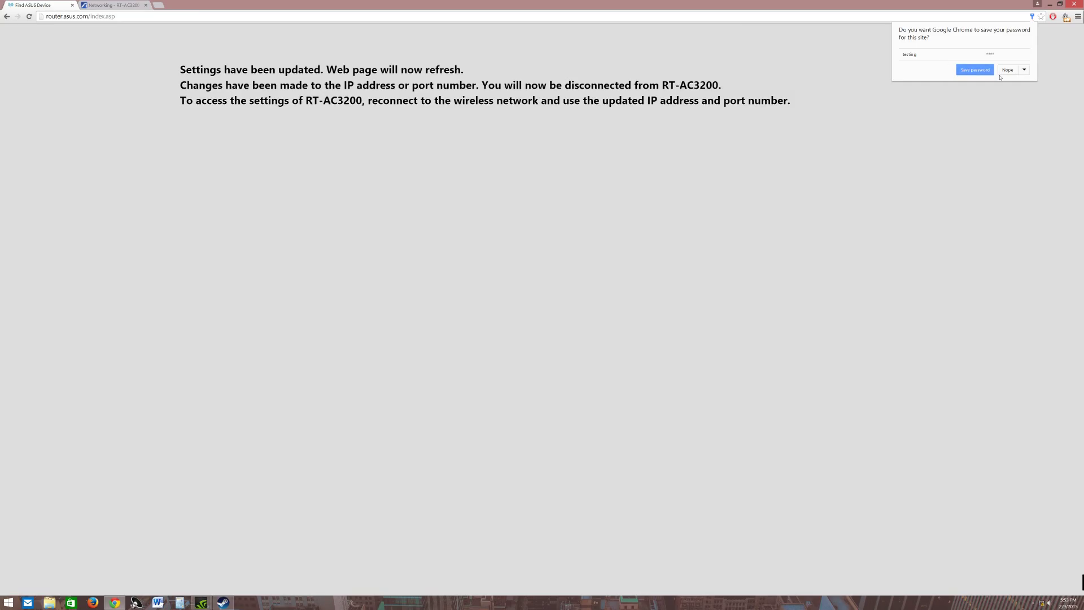
Dismiss the save-password prompt, reload router.asus.com, and log in at the Authentication Required prompt
left_click(975, 70)
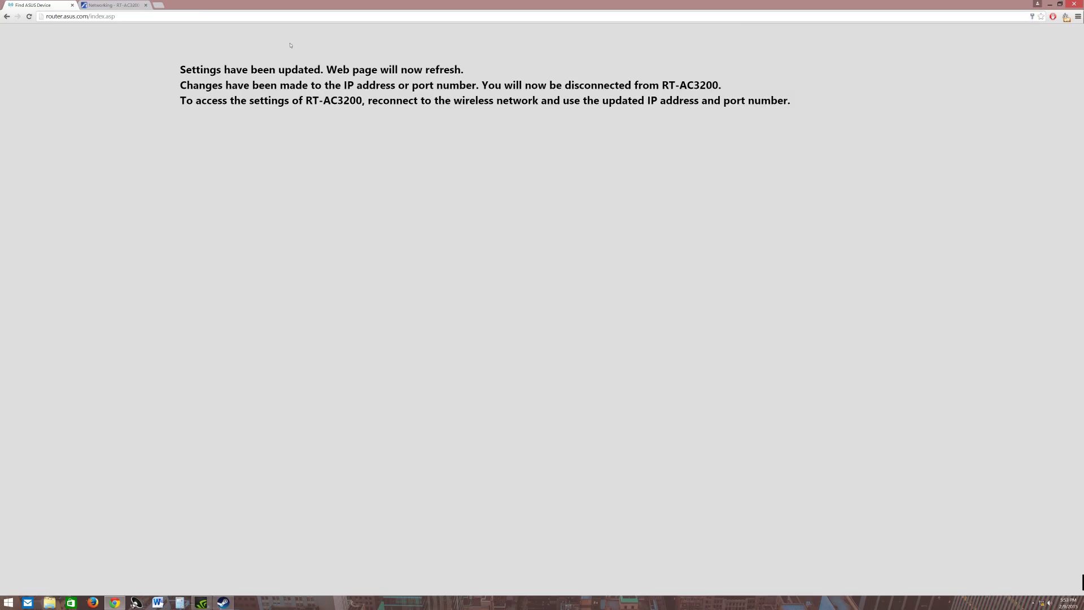
left_click(164, 16)
type("router.asus.com")
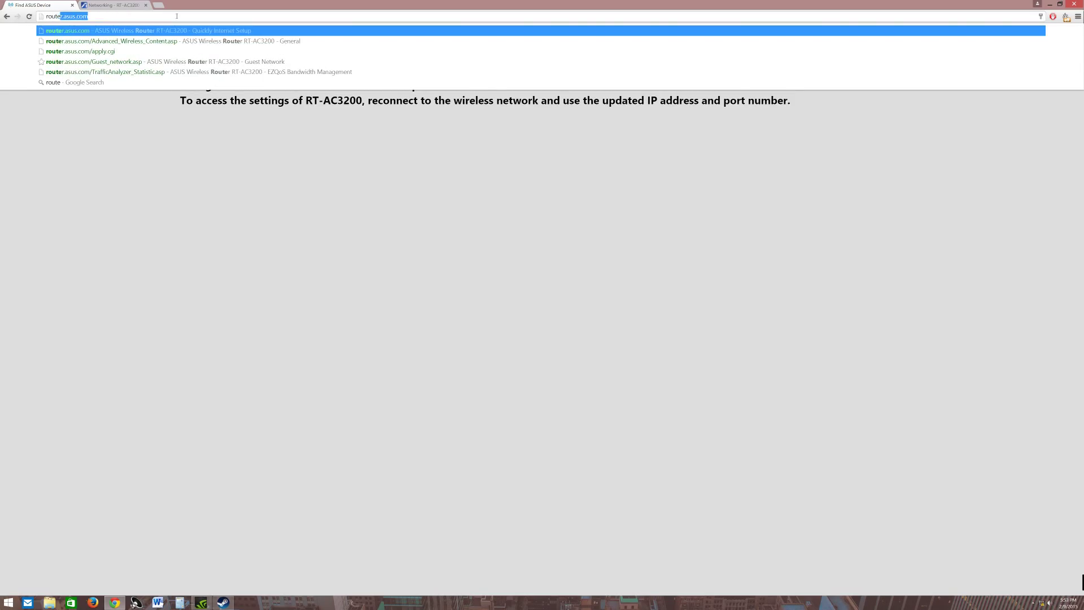
key("Return")
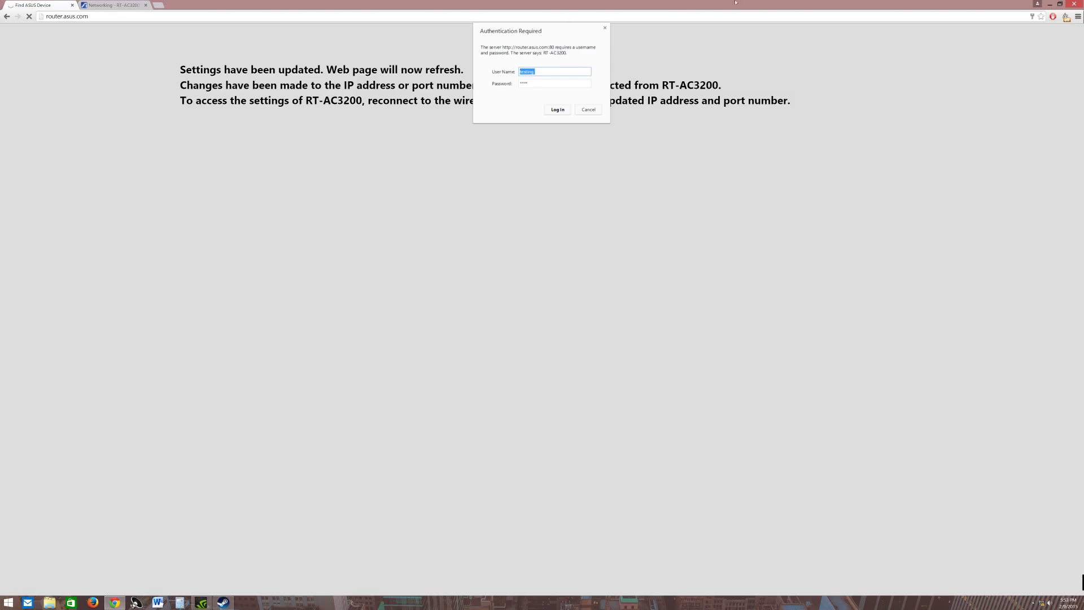
left_click(559, 110)
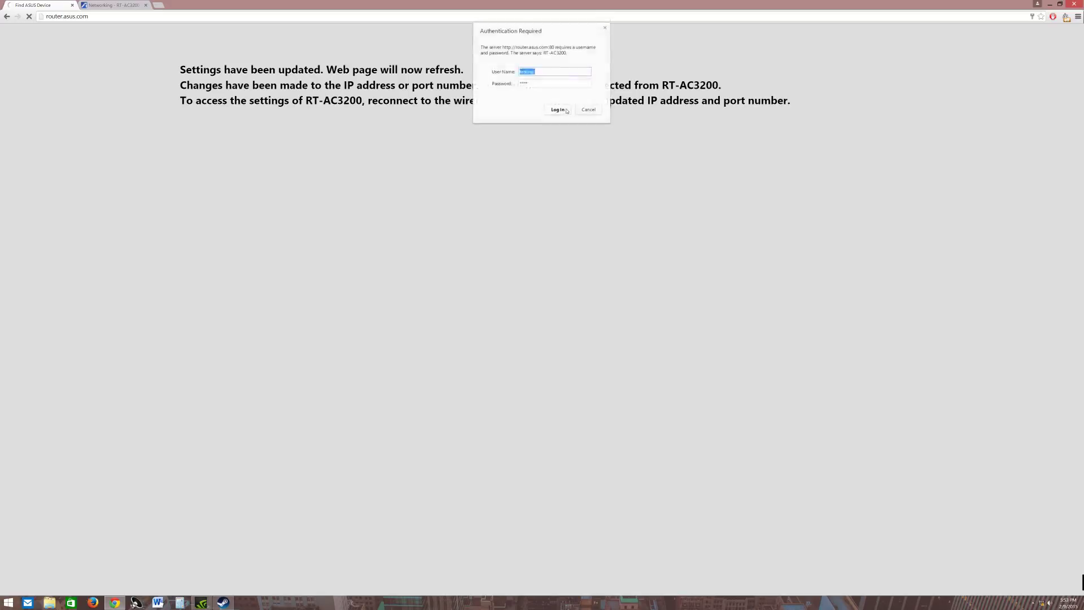